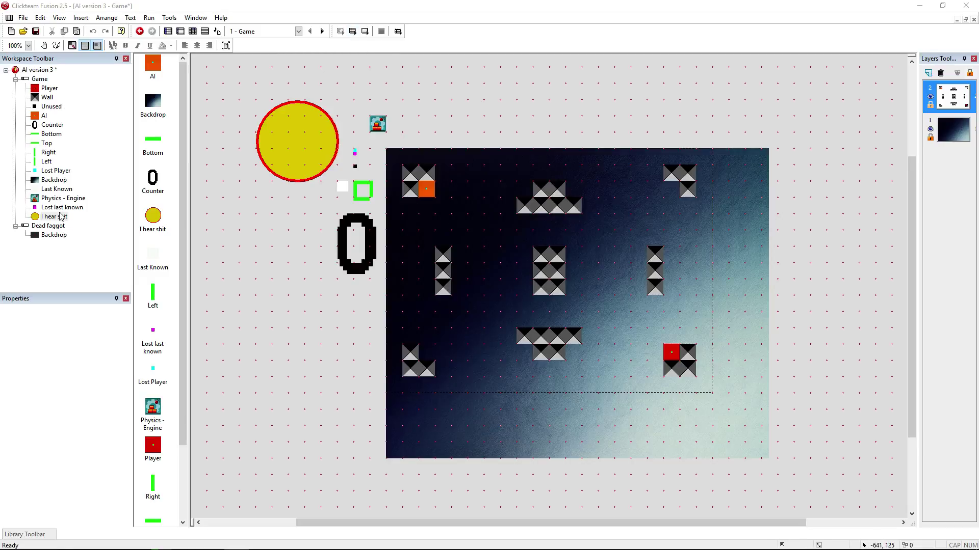
Untick Visible at start for the Last Known object, then test-run the frame
{"action": "left_click", "coordinate": [56, 171]}
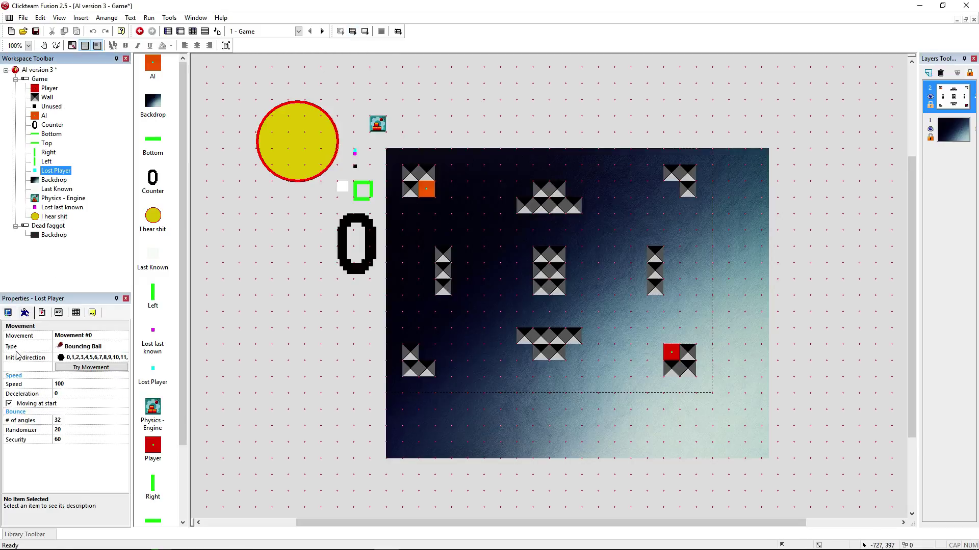
{"action": "left_click", "coordinate": [9, 313]}
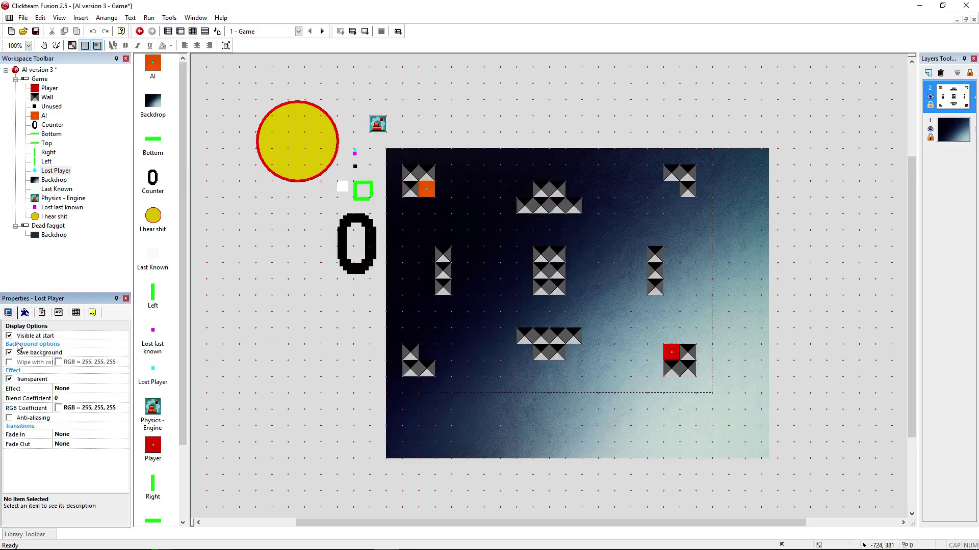
{"action": "left_click", "coordinate": [62, 207]}
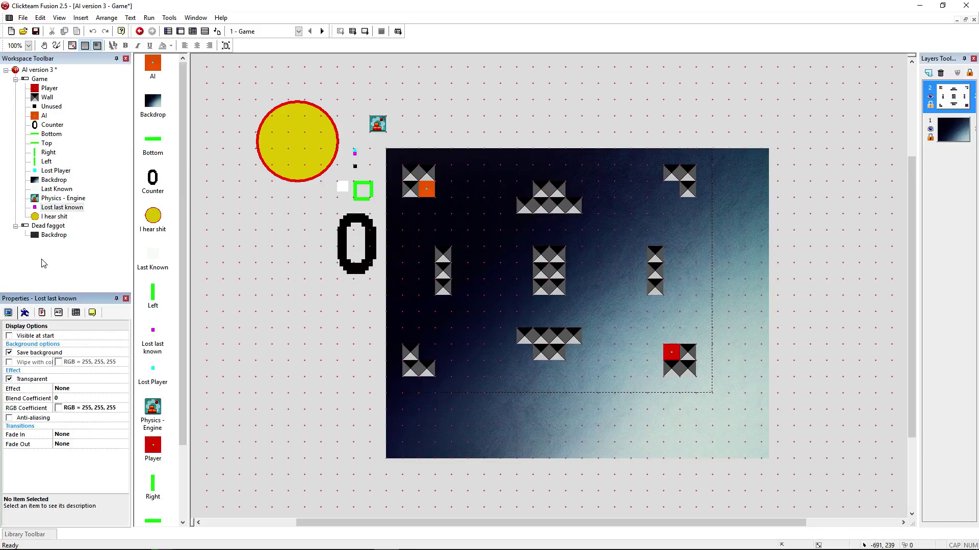
{"action": "left_click", "coordinate": [57, 189]}
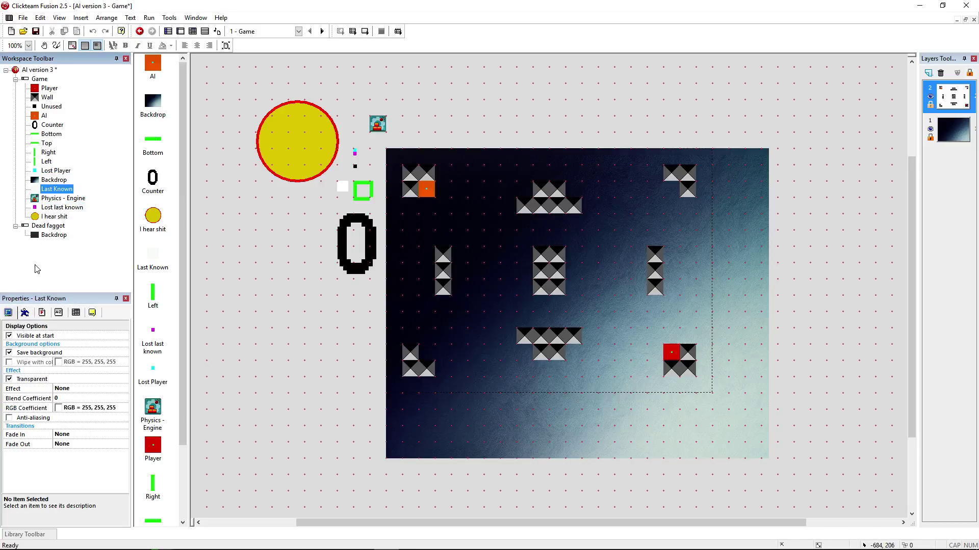
{"action": "left_click", "coordinate": [9, 336]}
{"action": "left_click", "coordinate": [364, 31]}
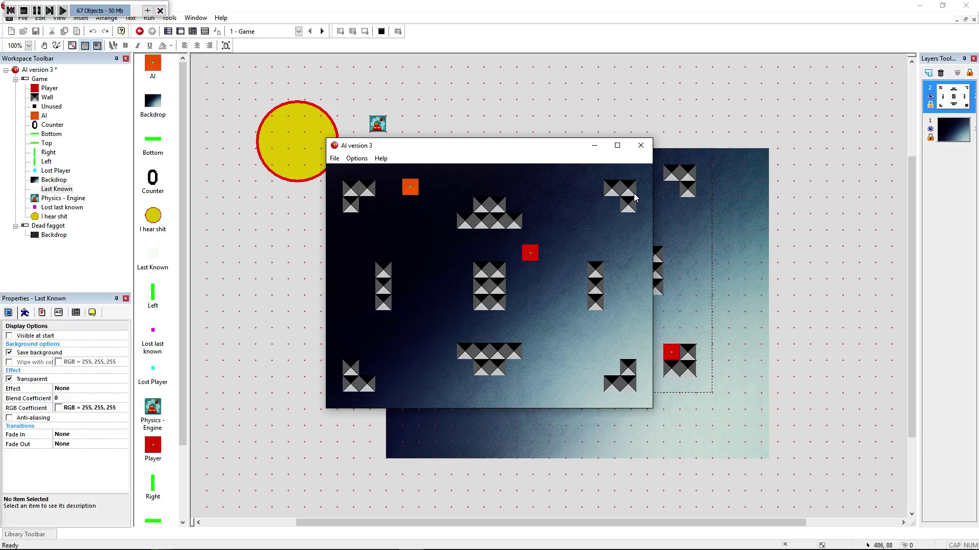
Steer the player up, down and into the bottom-left corner while the AI roams
{"action": "key", "text": "Up"}
{"action": "key", "text": "Down"}
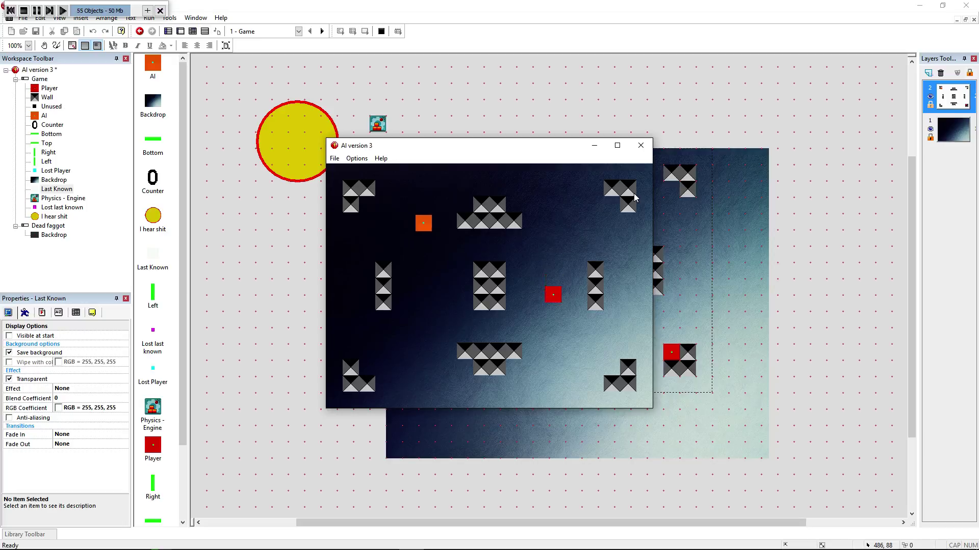
{"action": "key", "text": "Left"}
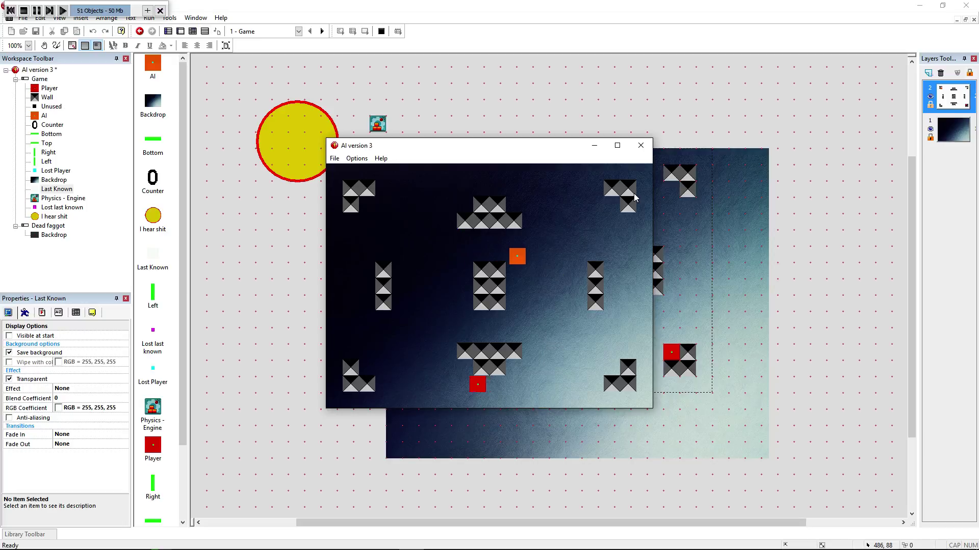
{"action": "key", "text": "Right"}
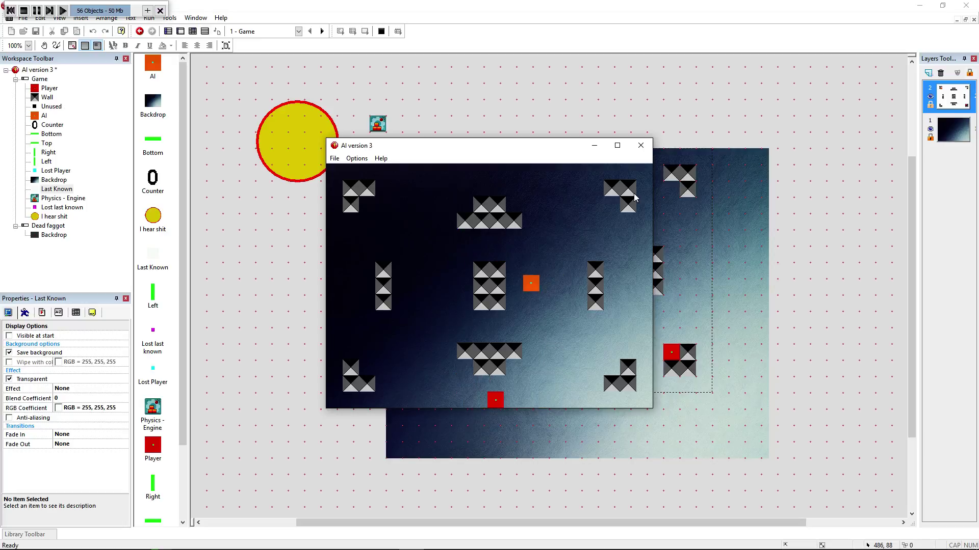
{"action": "key", "text": "Right"}
{"action": "key", "text": "Left"}
{"action": "key", "text": "Left"}
{"action": "key", "text": "Left"}
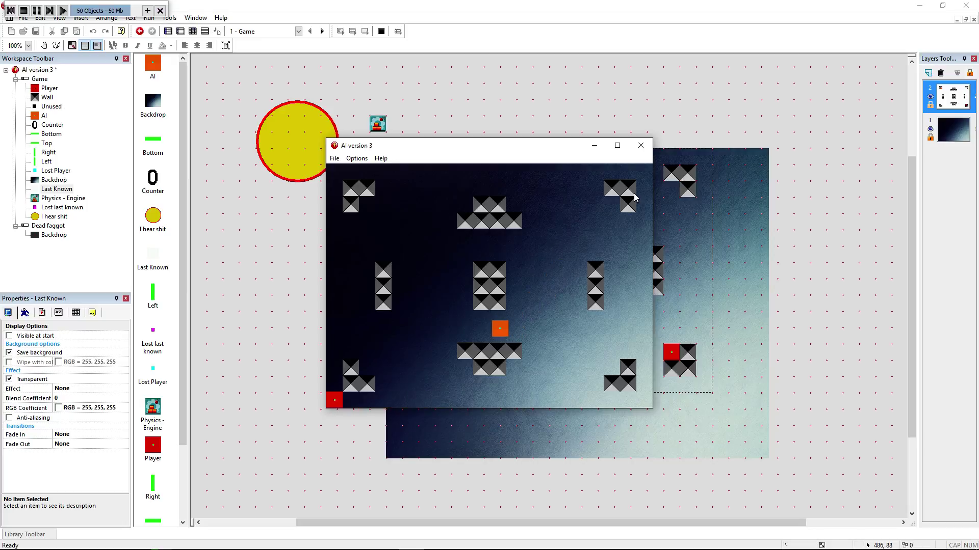
{"action": "key", "text": "Up"}
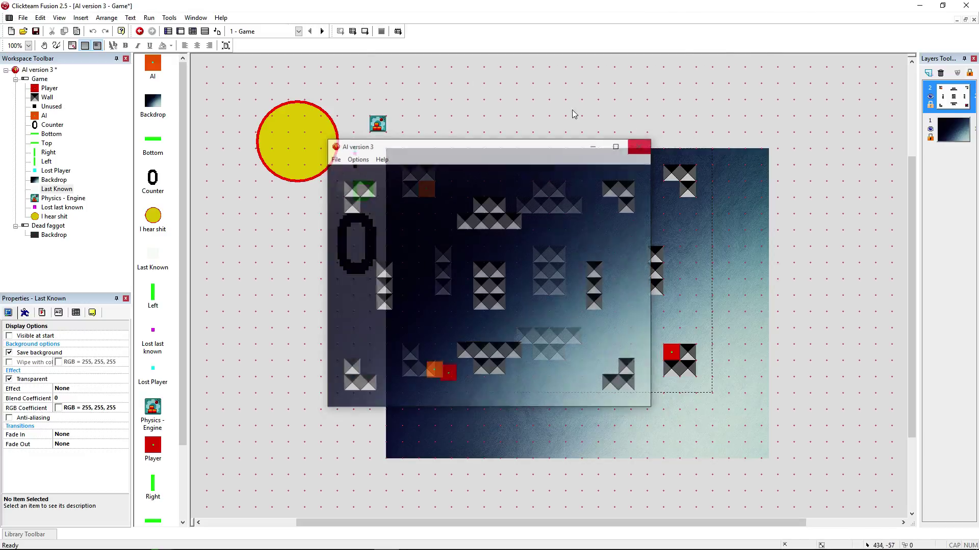
Rerun the frame and move the player up and left into the enemy, reaching the Dead screen
{"action": "left_click", "coordinate": [640, 145]}
{"action": "left_click", "coordinate": [352, 30]}
{"action": "key", "text": "Up"}
{"action": "key", "text": "Up"}
{"action": "key", "text": "Up"}
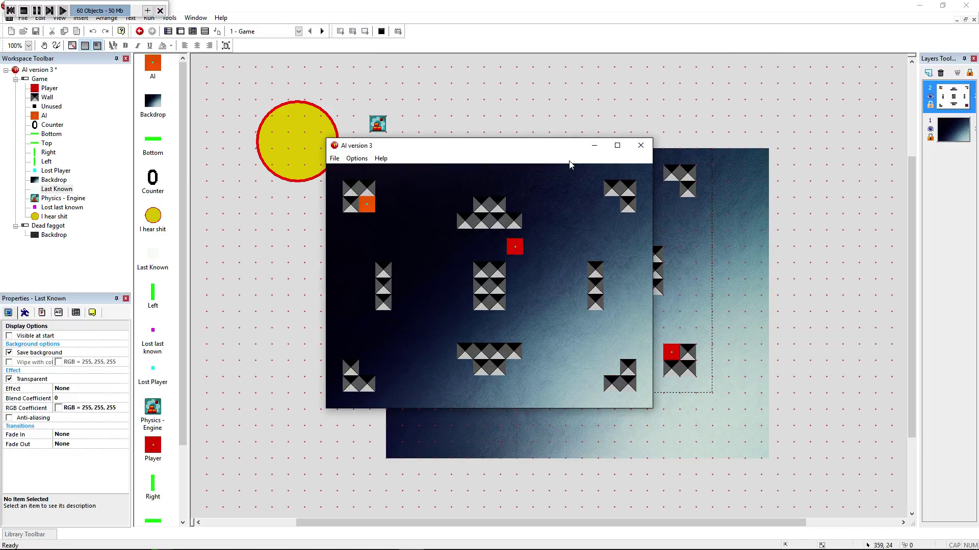
{"action": "key", "text": "Left"}
{"action": "key", "text": "Left"}
{"action": "key", "text": "Left"}
{"action": "left_click", "coordinate": [640, 145]}
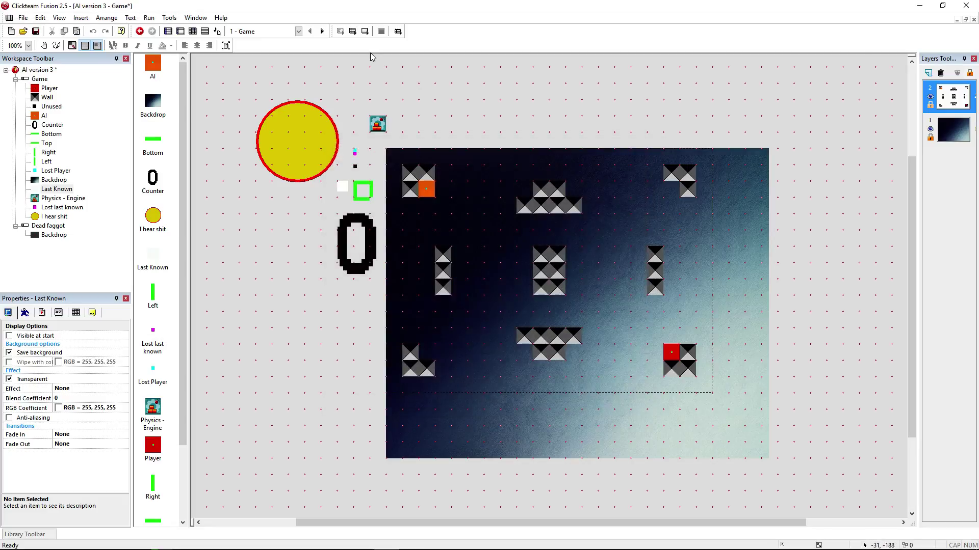
Relaunch and steer the player up-left with the enemy following, closing after dying
{"action": "left_click", "coordinate": [352, 30]}
{"action": "key", "text": "Up"}
{"action": "key", "text": "Up"}
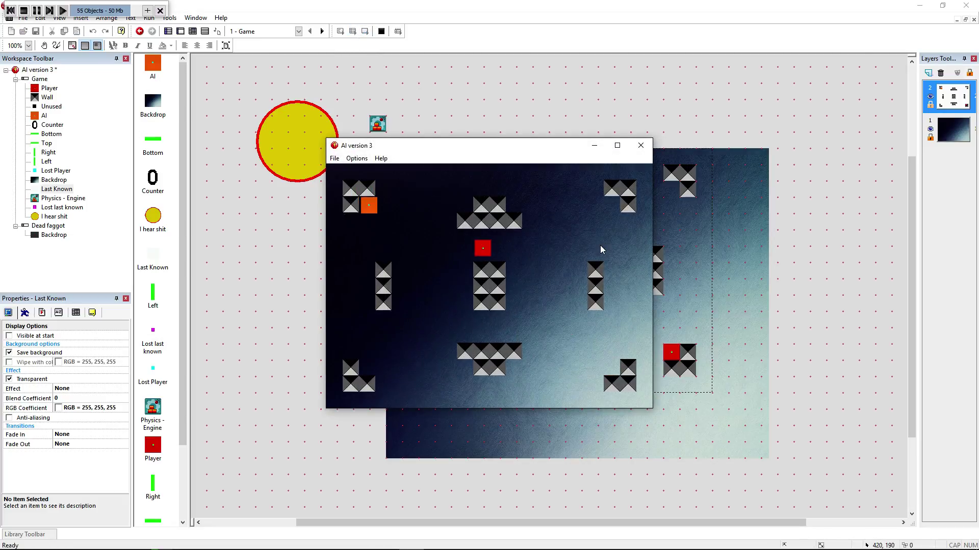
{"action": "key", "text": "Left"}
{"action": "key", "text": "Left"}
{"action": "key", "text": "Left"}
{"action": "key", "text": "Left"}
{"action": "key", "text": "Left"}
{"action": "key", "text": "Up"}
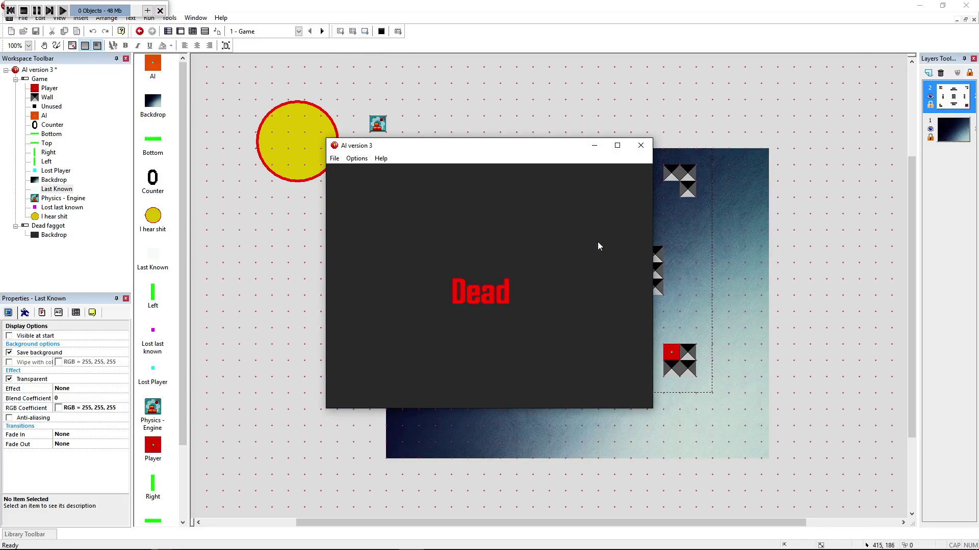
{"action": "left_click", "coordinate": [641, 145]}
Start another run and move the player from the top-right toward the middle
{"action": "left_click", "coordinate": [368, 36]}
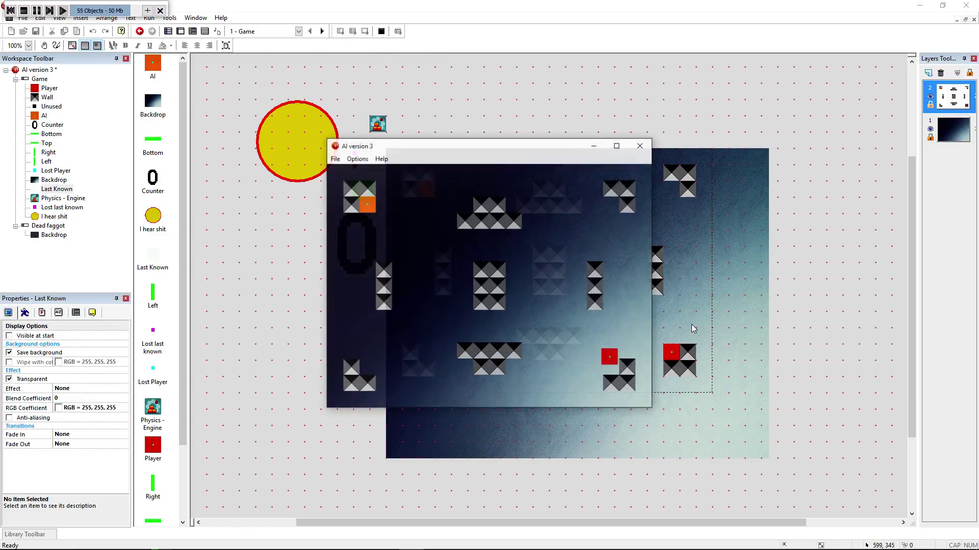
{"action": "key", "text": "Up"}
{"action": "key", "text": "Up"}
{"action": "key", "text": "Up"}
{"action": "key", "text": "Up"}
{"action": "key", "text": "Right"}
{"action": "key", "text": "Right"}
{"action": "key", "text": "Up"}
{"action": "key", "text": "Right"}
{"action": "key", "text": "Right"}
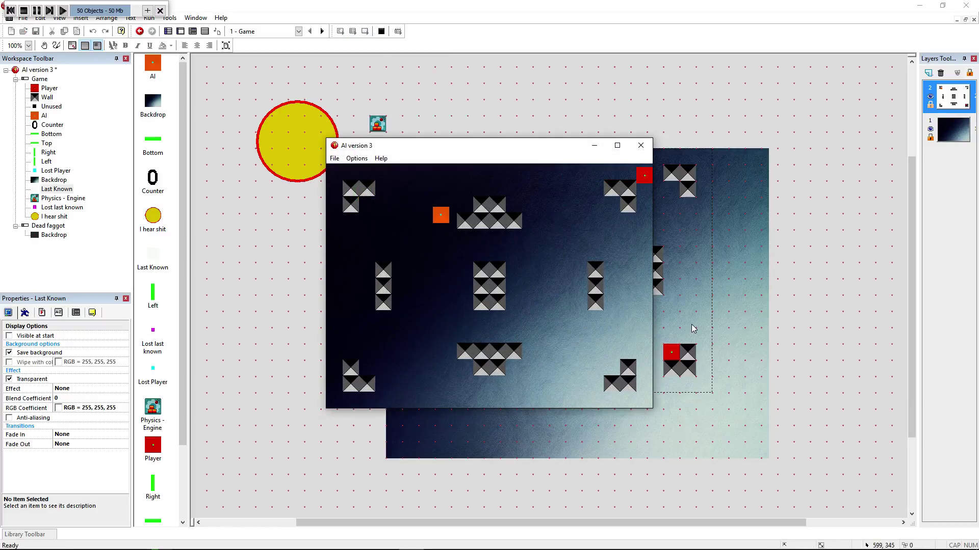
{"action": "key", "text": "Down"}
{"action": "key", "text": "Down"}
{"action": "key", "text": "Down"}
{"action": "key", "text": "Left"}
{"action": "key", "text": "Left"}
{"action": "key", "text": "Down"}
Close the test and place the AI and Player on either side of the centre walls
{"action": "key", "text": "Left"}
{"action": "left_click", "coordinate": [645, 148]}
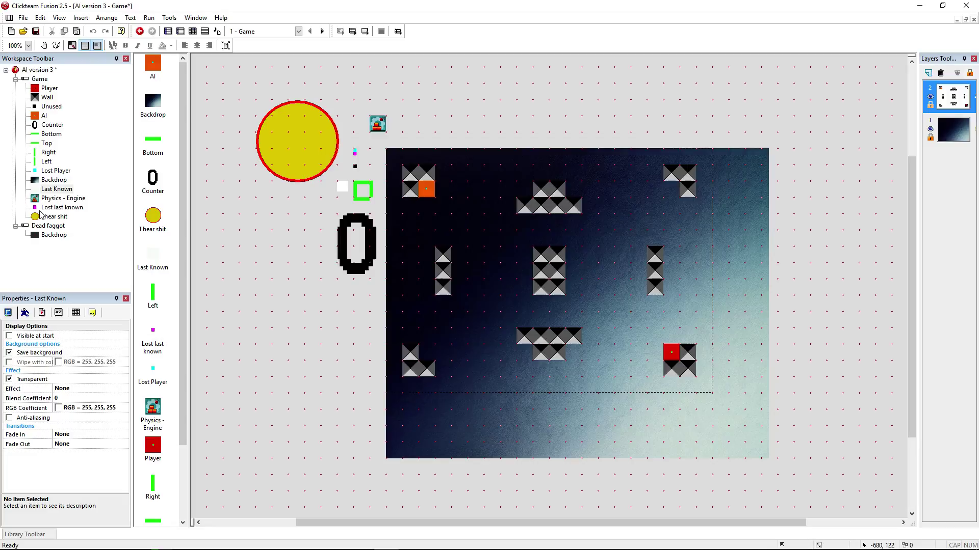
{"action": "left_click", "coordinate": [3, 336]}
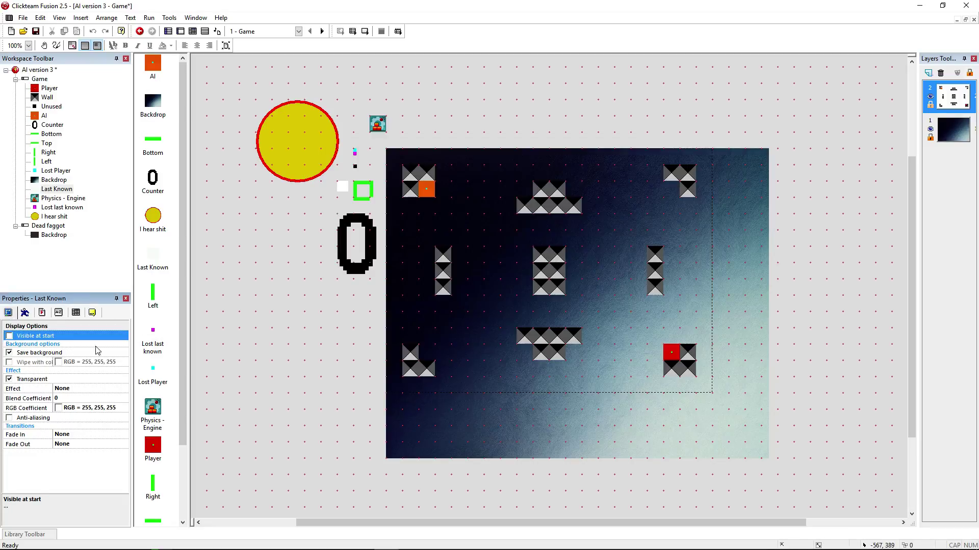
{"action": "left_click_drag", "start_coordinate": [425, 189], "coordinate": [524, 270]}
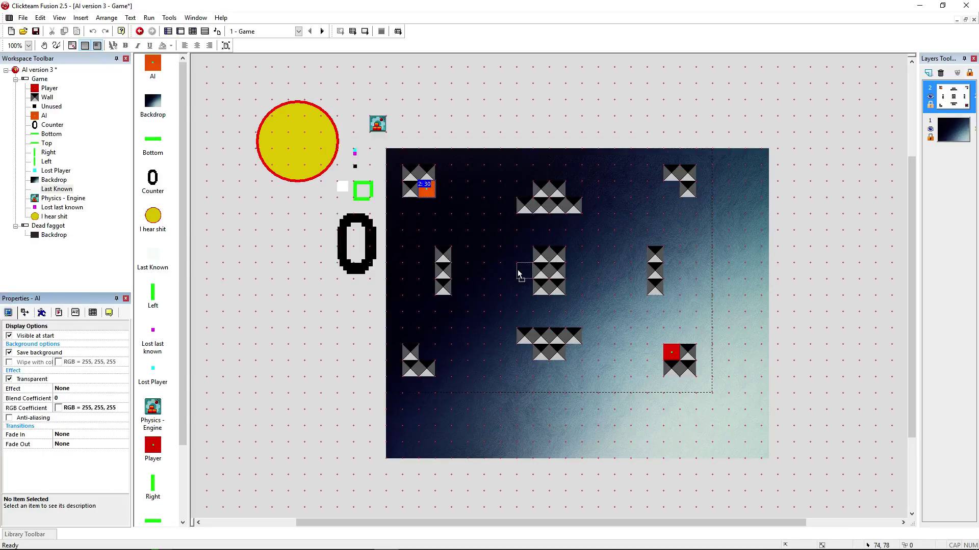
{"action": "left_click_drag", "start_coordinate": [670, 353], "coordinate": [570, 269]}
Test-run the frame several times with the new AI and Player positions
{"action": "left_click", "coordinate": [365, 31]}
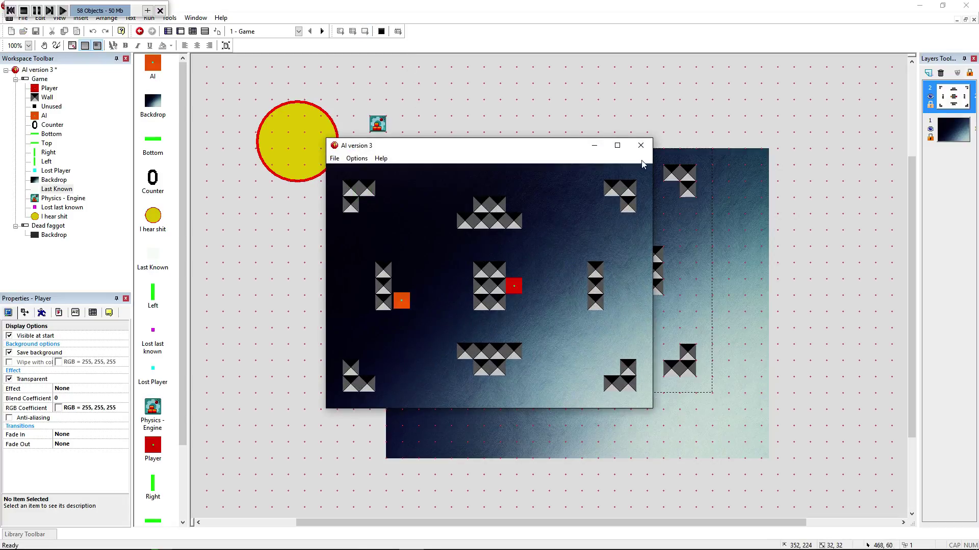
{"action": "left_click", "coordinate": [639, 145]}
{"action": "left_click", "coordinate": [365, 31]}
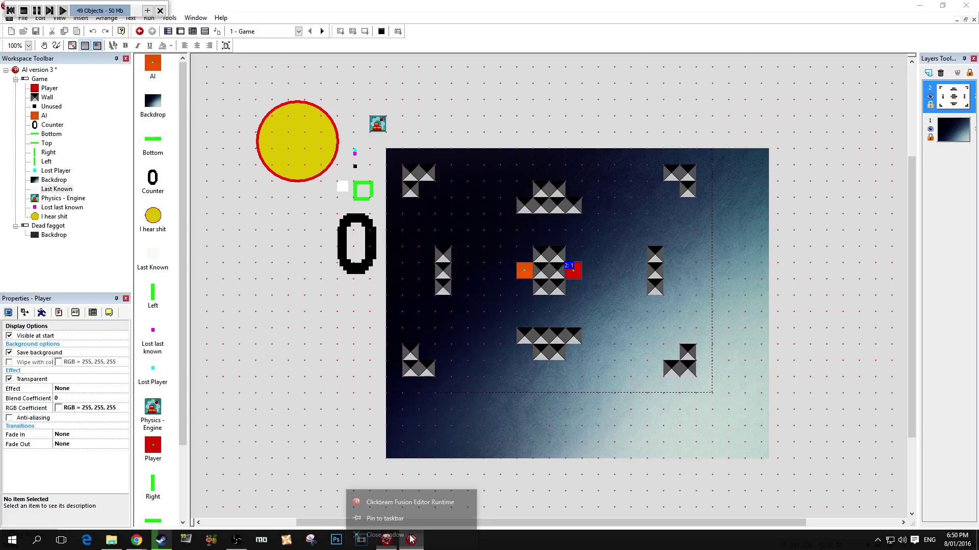
{"action": "left_click", "coordinate": [381, 31]}
{"action": "left_click", "coordinate": [365, 31]}
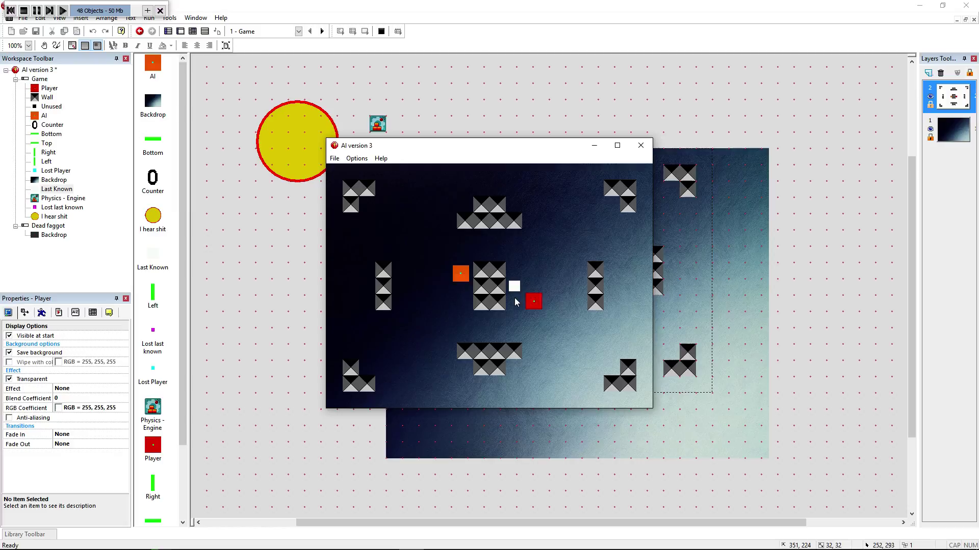
Move the player right, then restart the test run
{"action": "key", "text": "Right"}
{"action": "key", "text": "Right"}
{"action": "key", "text": "Right"}
{"action": "left_click", "coordinate": [650, 146]}
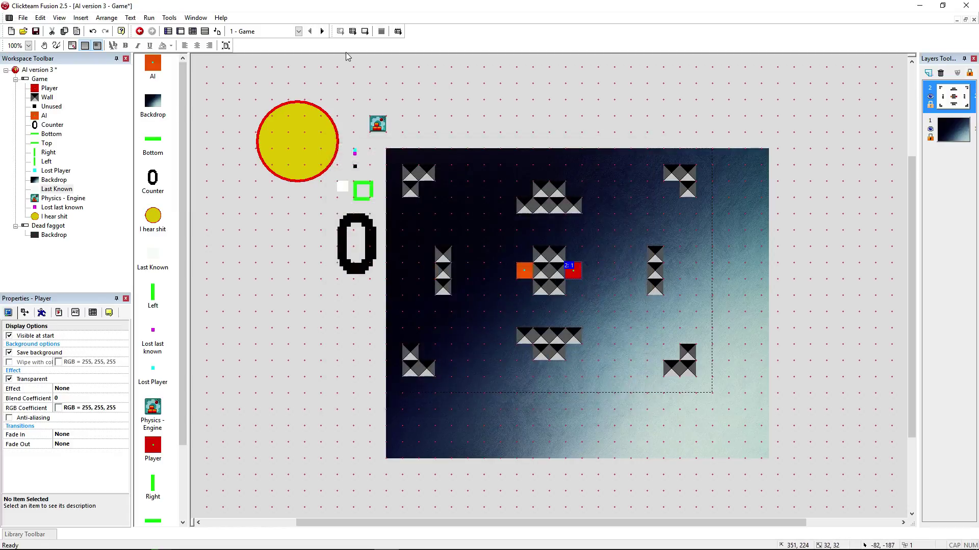
{"action": "left_click", "coordinate": [365, 30]}
{"action": "key", "text": "Down"}
Steer the player toward the AI, around the walls, and to the lower right
{"action": "key", "text": "Up"}
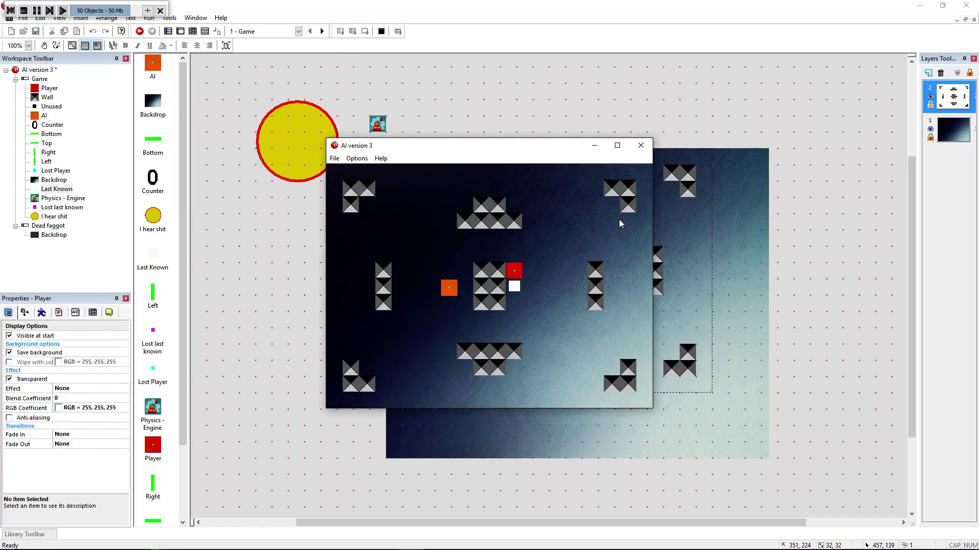
{"action": "key", "text": "Left"}
{"action": "key", "text": "Down"}
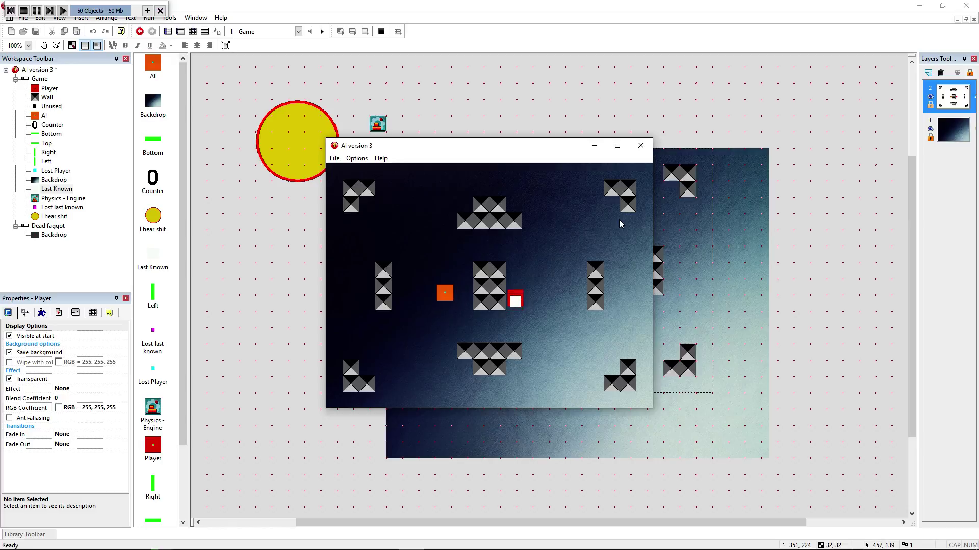
{"action": "key", "text": "Right"}
{"action": "key", "text": "Right"}
{"action": "key", "text": "Down"}
{"action": "key", "text": "Down"}
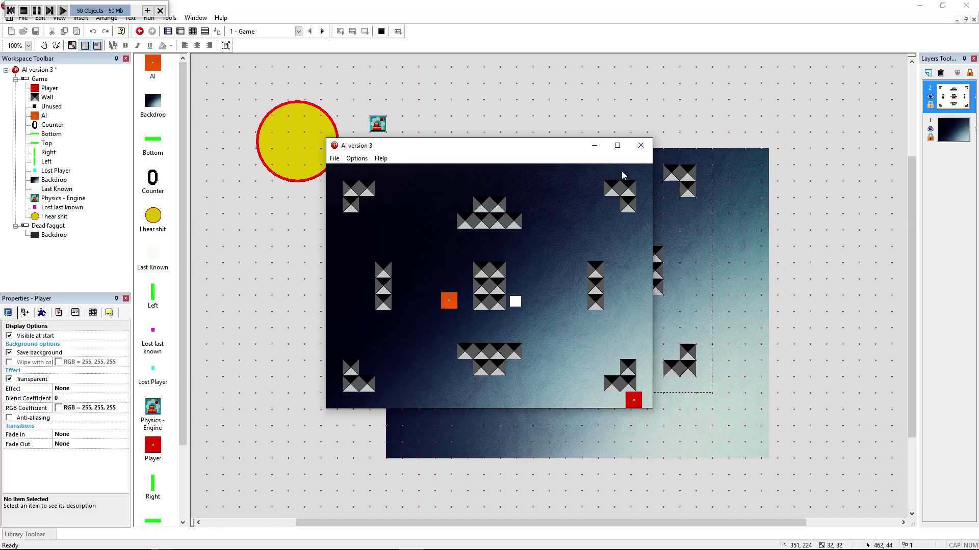
Close the test and drag the Player to the lower-right walls, the AI to the top-left walls
{"action": "left_click", "coordinate": [639, 146]}
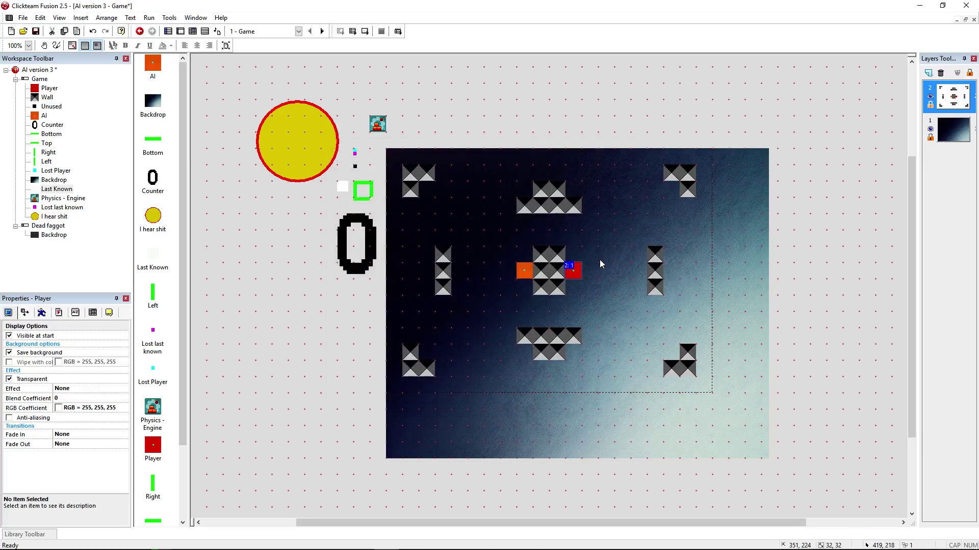
{"action": "left_click_drag", "start_coordinate": [648, 346], "coordinate": [671, 355]}
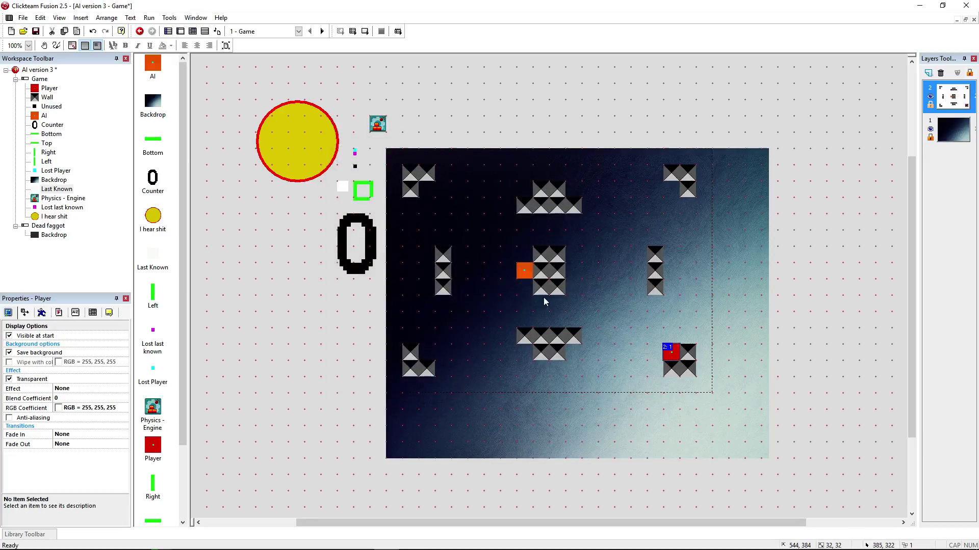
{"action": "left_click_drag", "start_coordinate": [524, 270], "coordinate": [426, 189]}
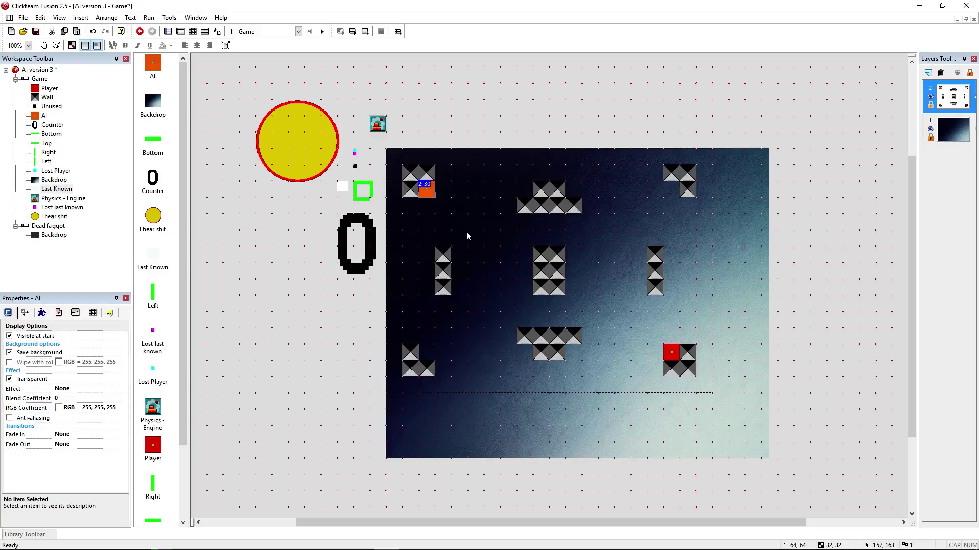
{"action": "left_click", "coordinate": [468, 226]}
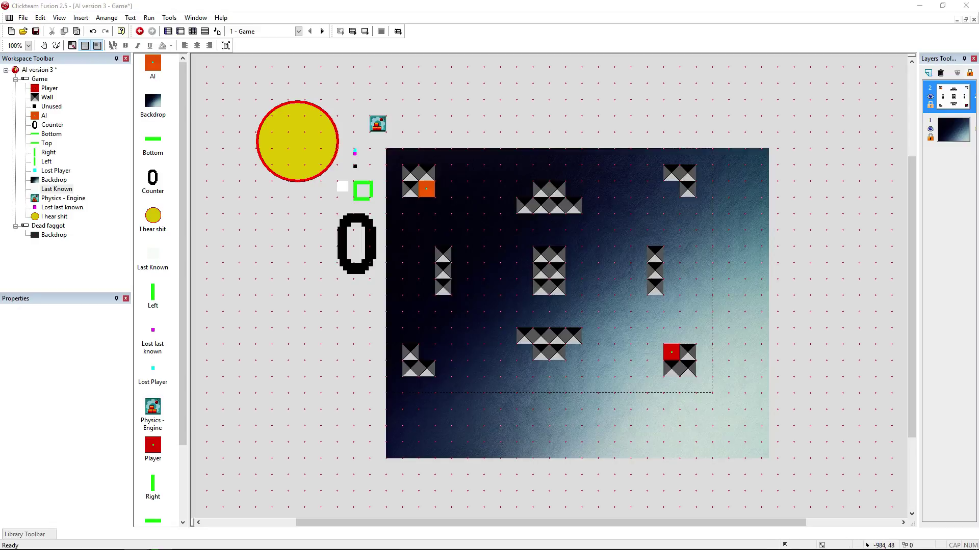
{"action": "left_click", "coordinate": [675, 357]}
{"action": "left_click", "coordinate": [303, 290]}
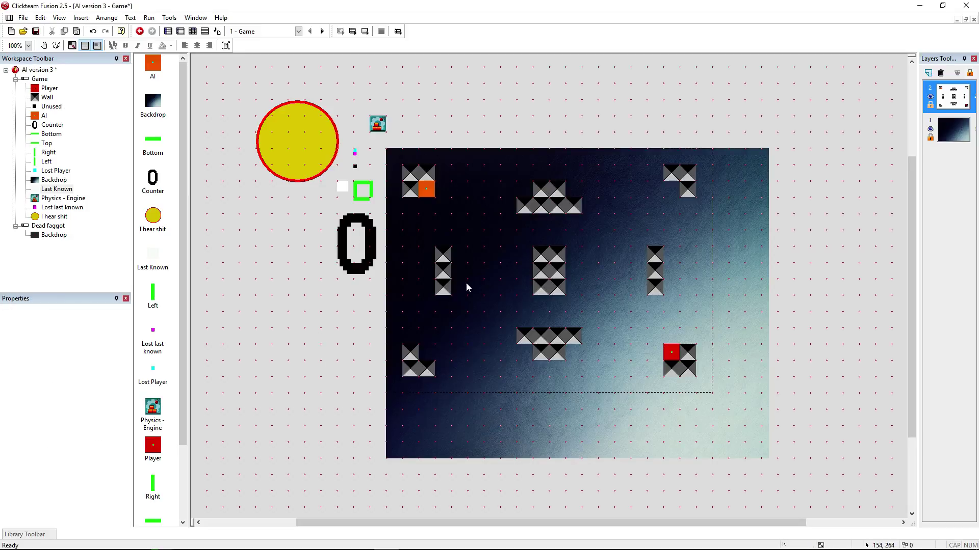
Paste a second AI left of the centre walls and run the frame with both AIs
{"action": "left_click", "coordinate": [428, 190]}
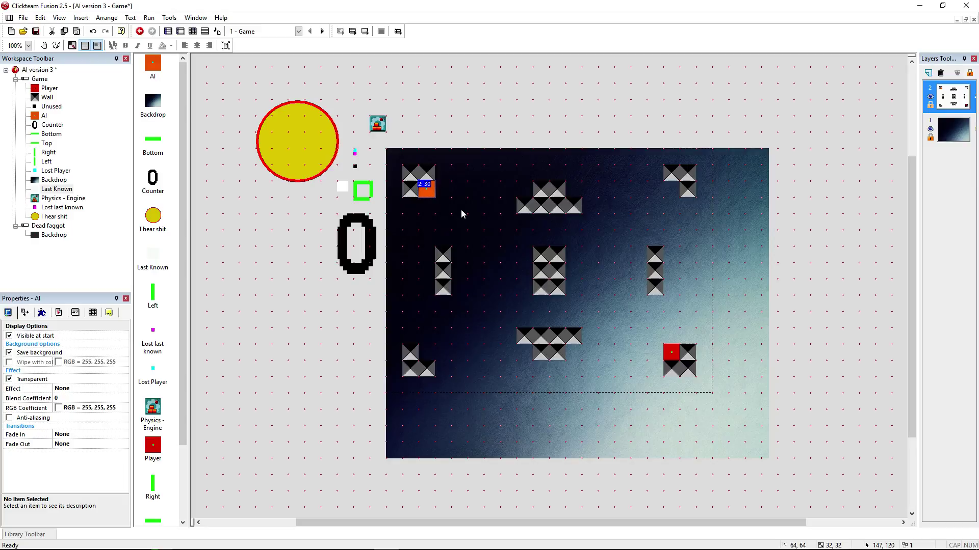
{"action": "key", "text": "ctrl+v"}
{"action": "left_click", "coordinate": [364, 31]}
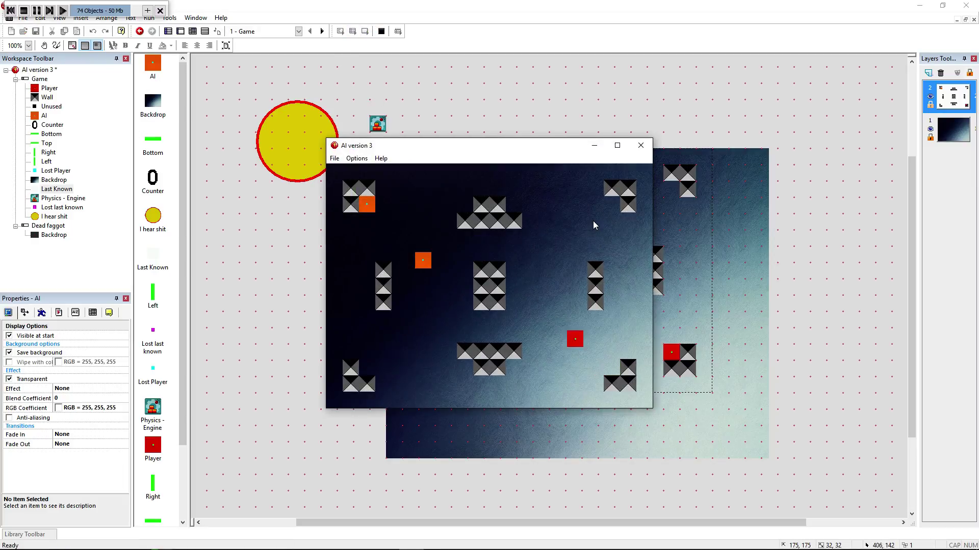